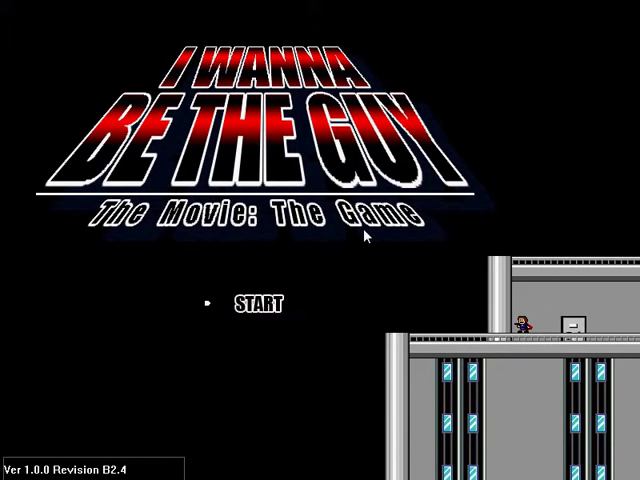
key("shift")
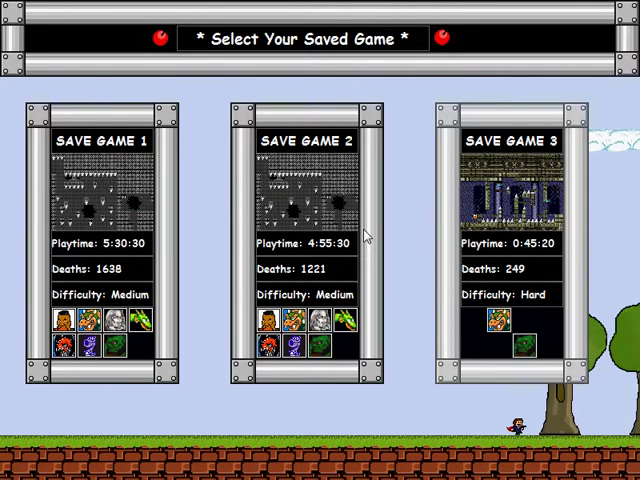
key("Return")
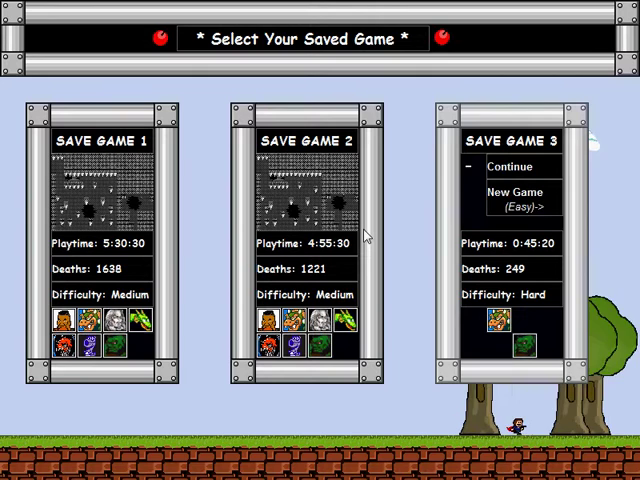
key("Down")
key("Right")
key("Right")
key("Right")
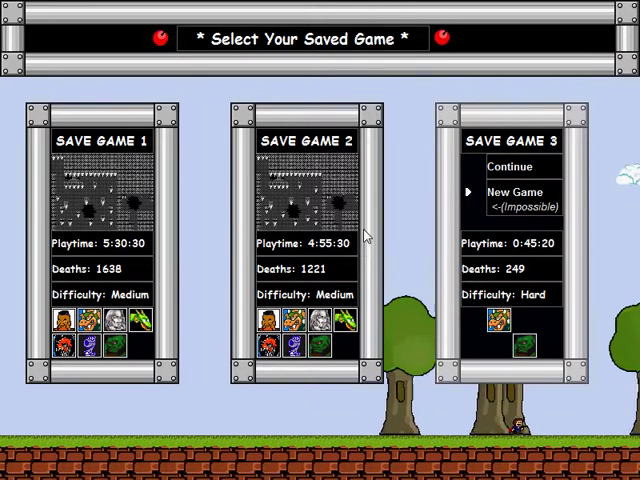
key("Return")
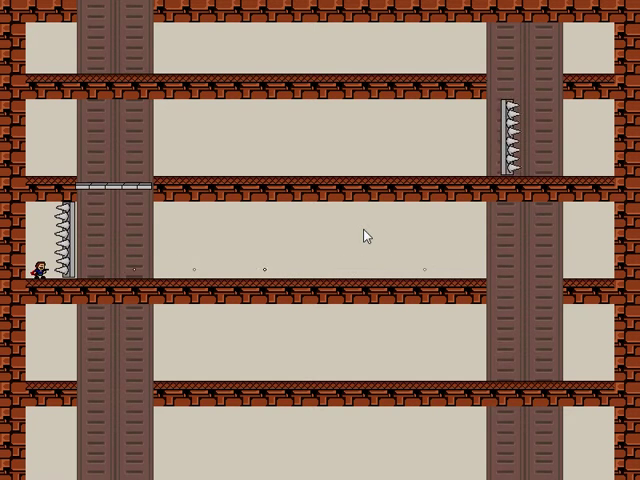
key("Right")
key("Up")
key("Left")
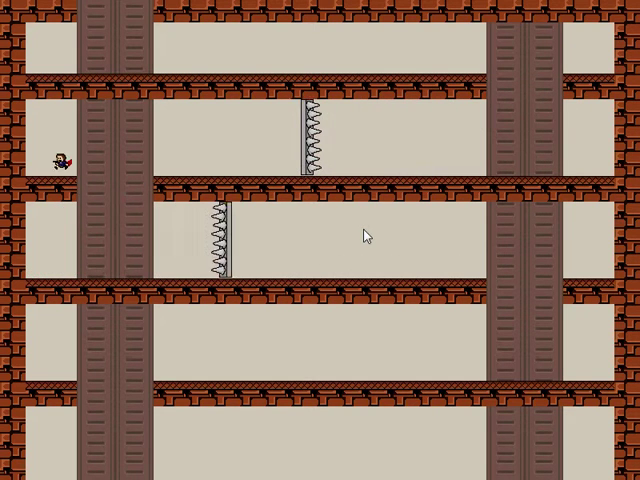
key("Left")
key("Up")
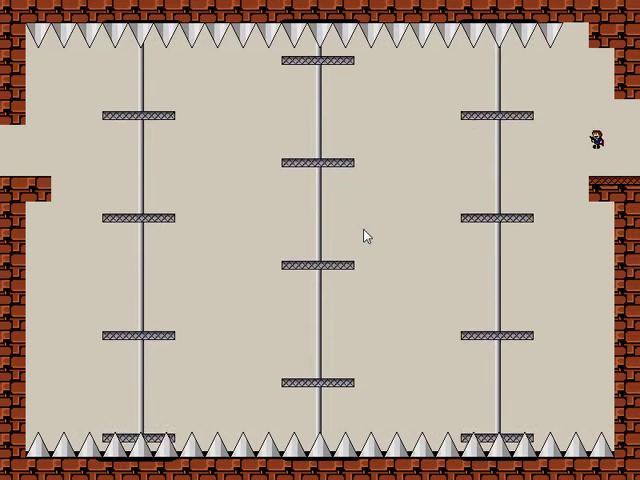
key("Left")
key("Up")
key("Up")
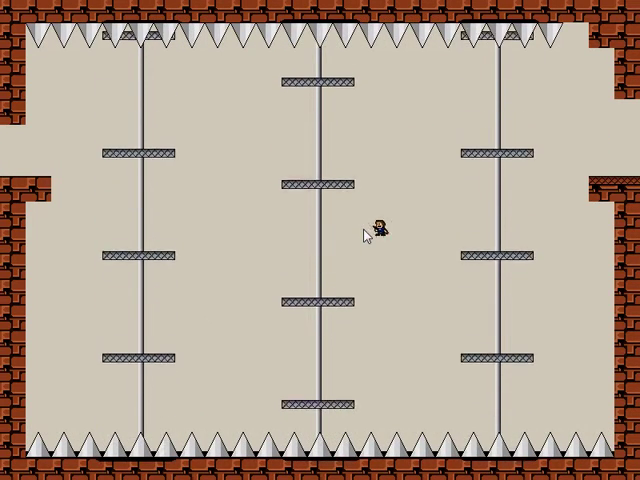
key("Left")
key("Right")
key("Left")
key("Up")
key("Left")
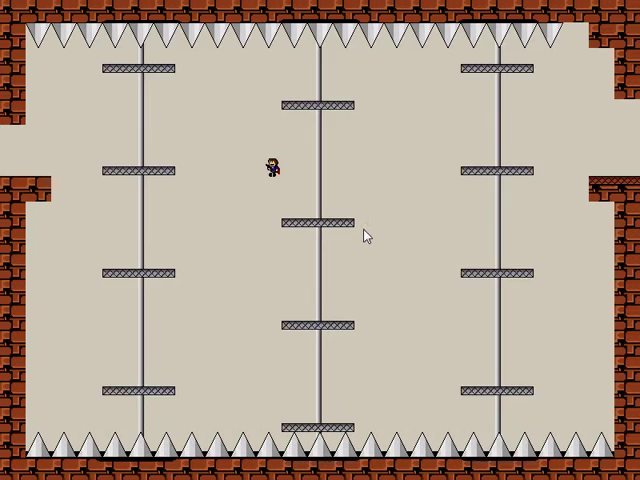
key("Left")
key("Right")
key("Up")
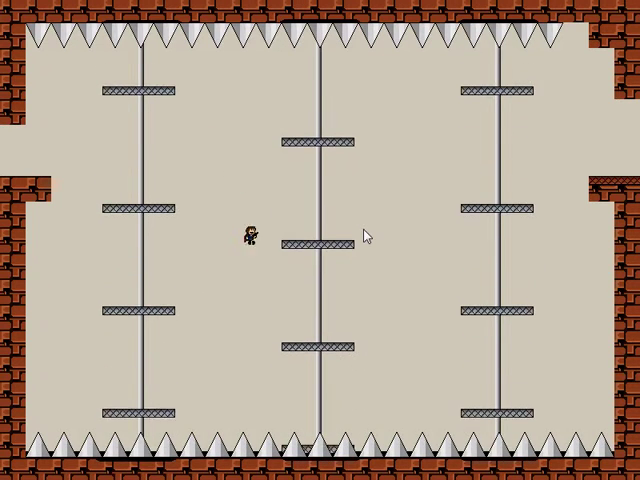
key("Right")
key("Up")
key("Left")
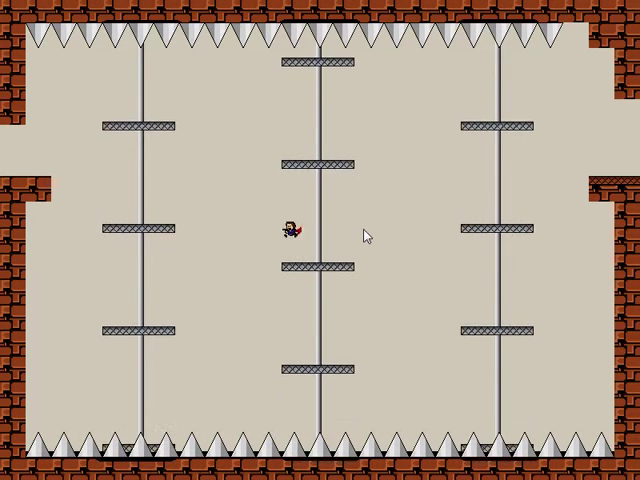
key("Right")
key("Up")
key("Left")
key("Right")
key("Up")
key("Left")
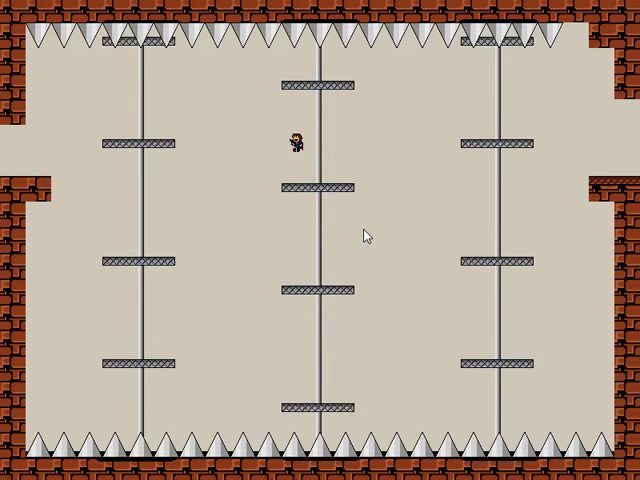
key("Left")
key("Up")
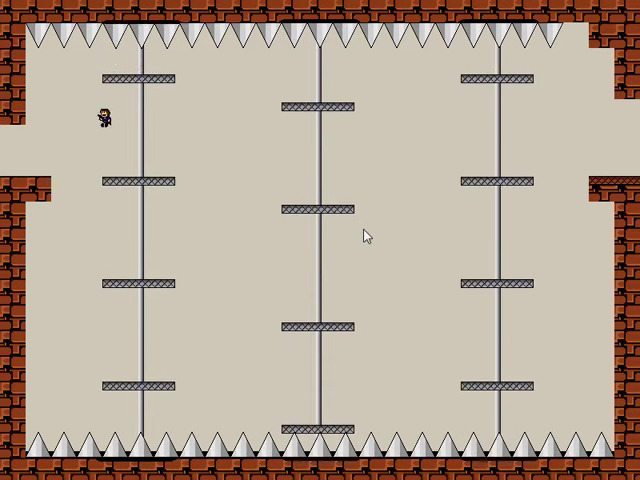
key("Up")
key("Right")
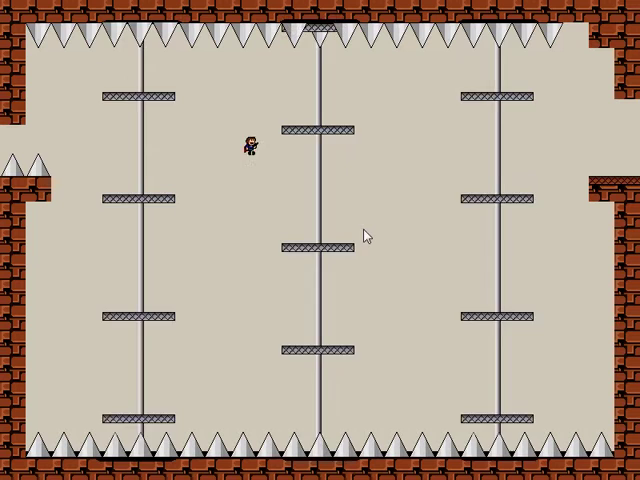
key("Right")
key("Left")
key("Right")
key("Up")
key("Left")
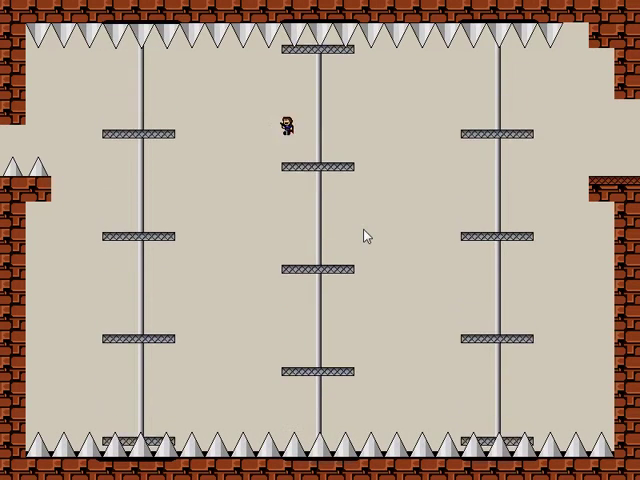
key("Left")
key("Right")
key("Up")
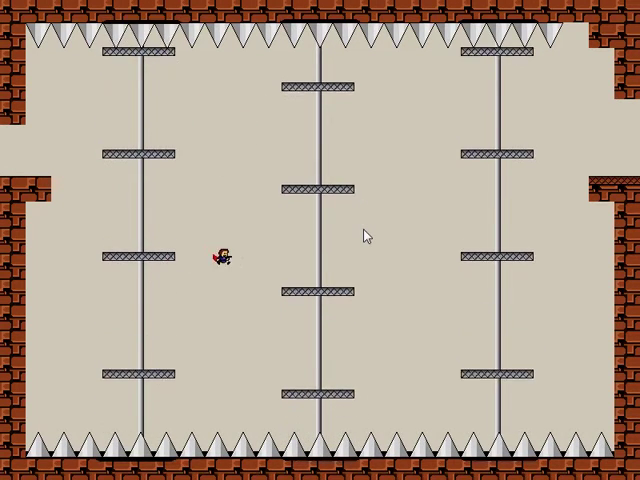
key("Right")
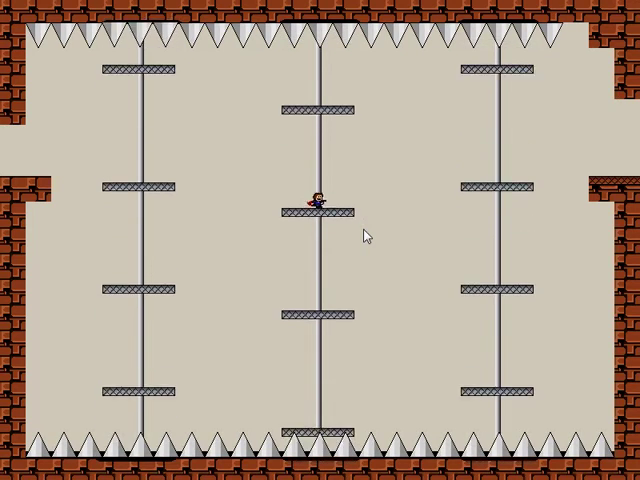
key("Right")
key("Up")
key("Left")
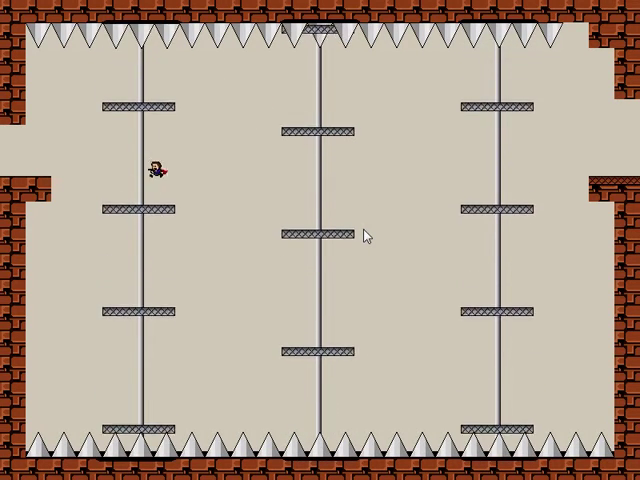
key("Left")
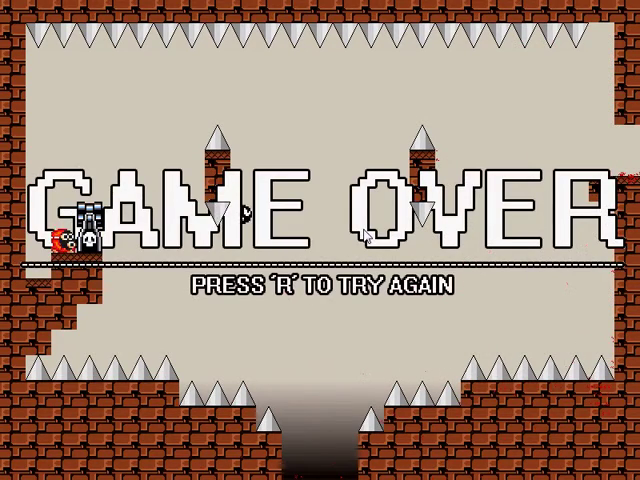
key("F2")
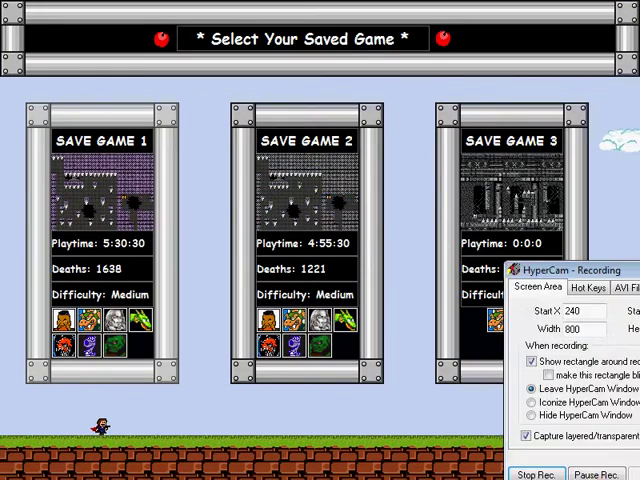